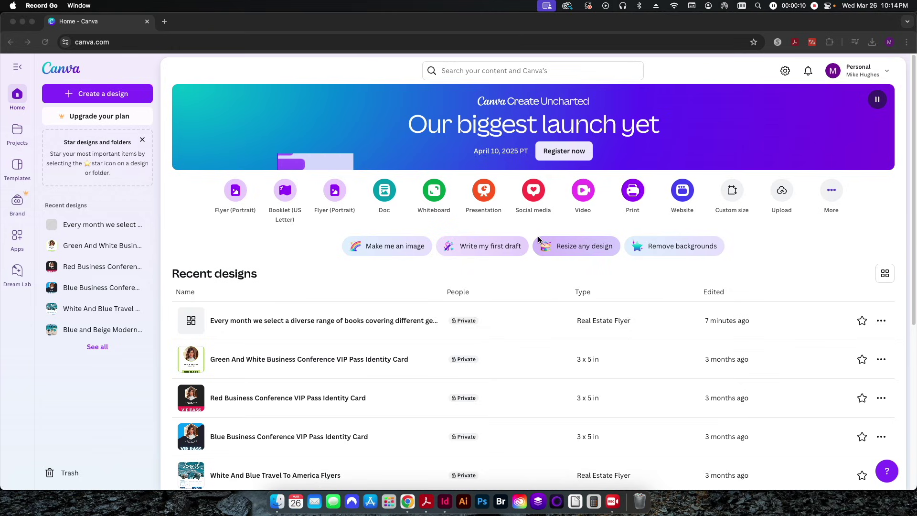
In Chrome, open Canva's Create a design options from the home page.
{"action": "left_click", "coordinate": [291, 252]}
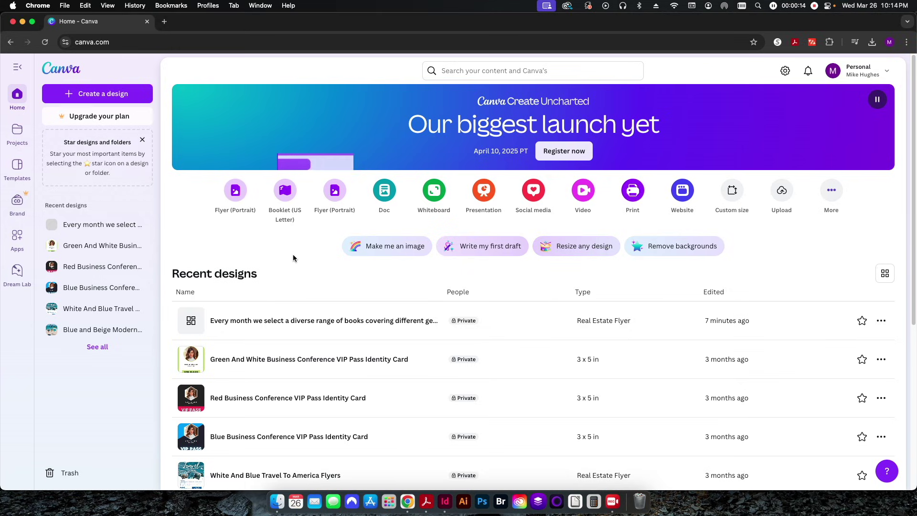
{"action": "left_click", "coordinate": [136, 96]}
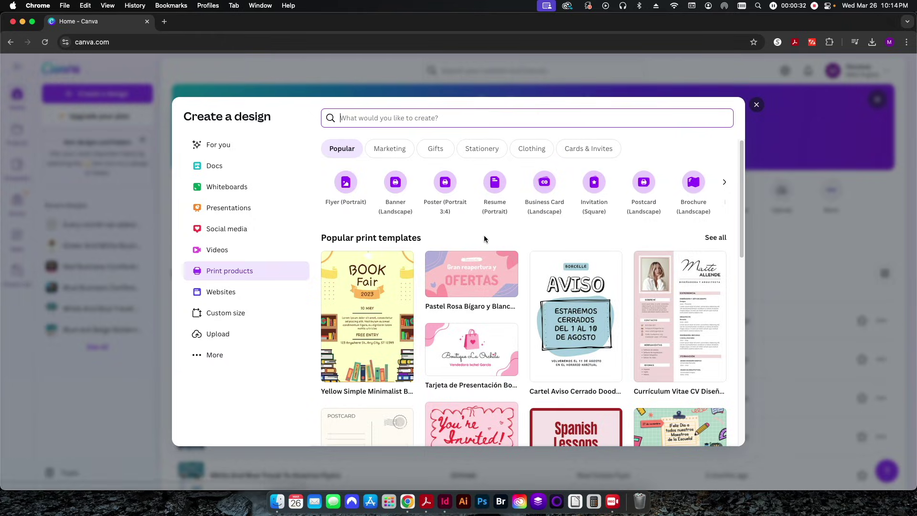
Check the custom size fields with inches kept as the unit, then browse Print products.
{"action": "left_click", "coordinate": [237, 313]}
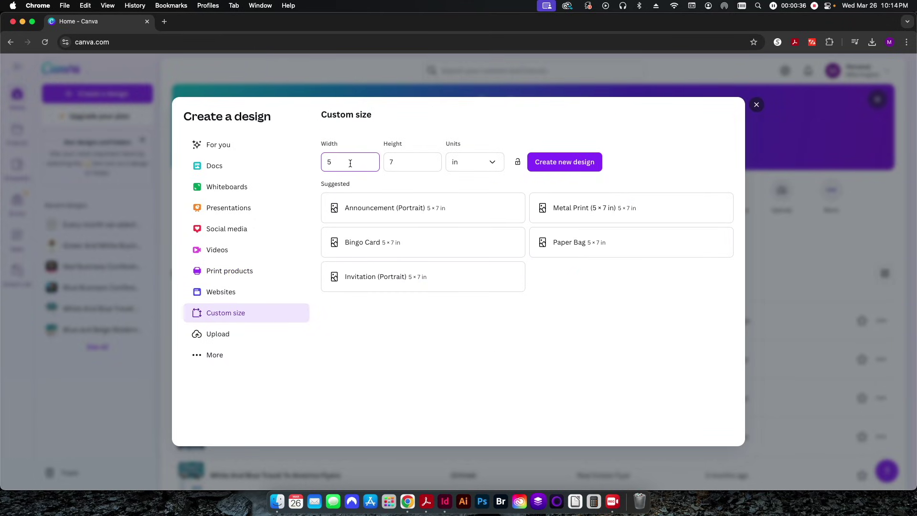
{"action": "left_click", "coordinate": [486, 163]}
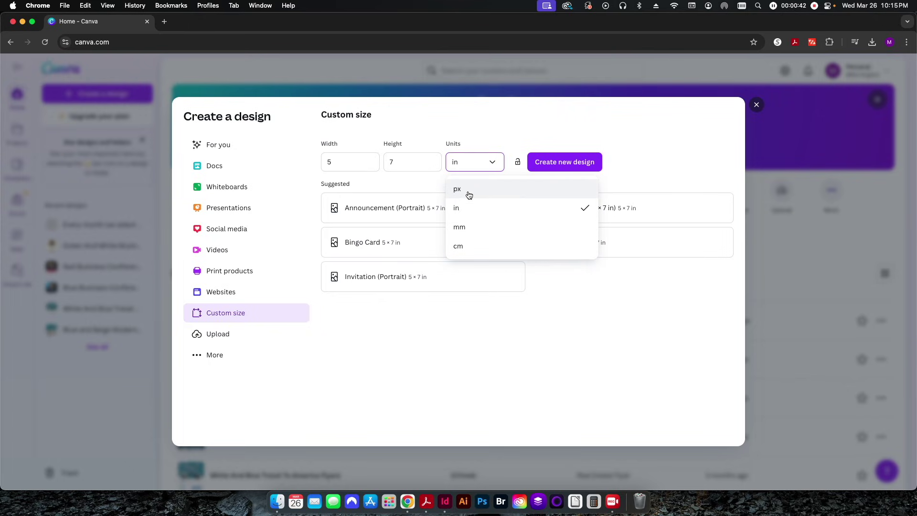
{"action": "left_click", "coordinate": [492, 161]}
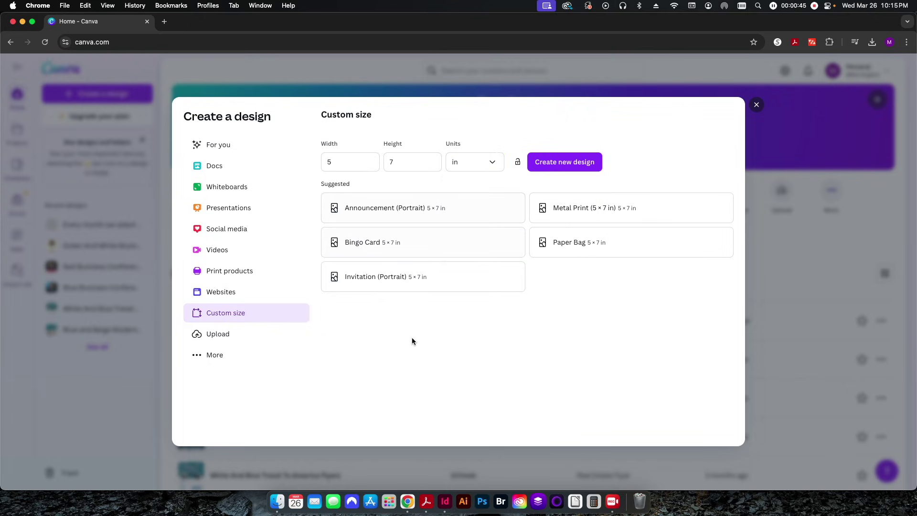
{"action": "left_click", "coordinate": [285, 278]}
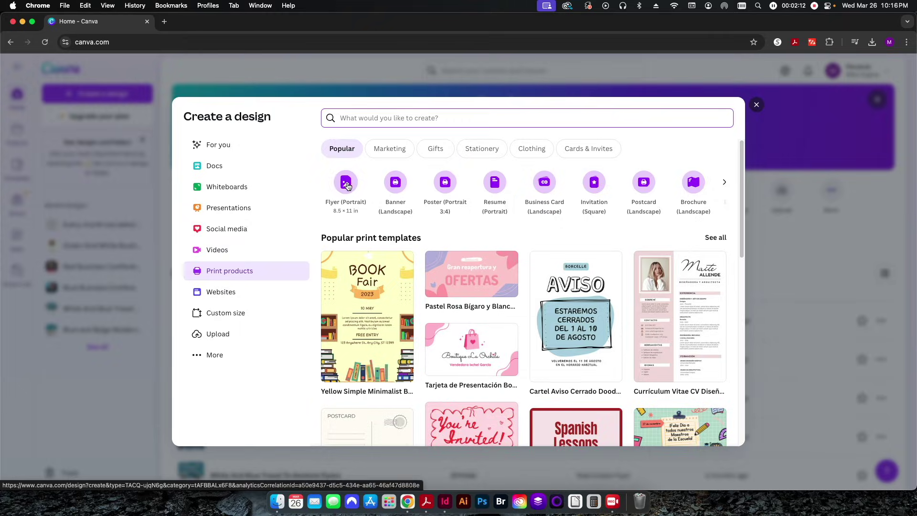
Create a new 8.5 × 11 in Flyer (Portrait) design.
{"action": "left_click", "coordinate": [347, 184]}
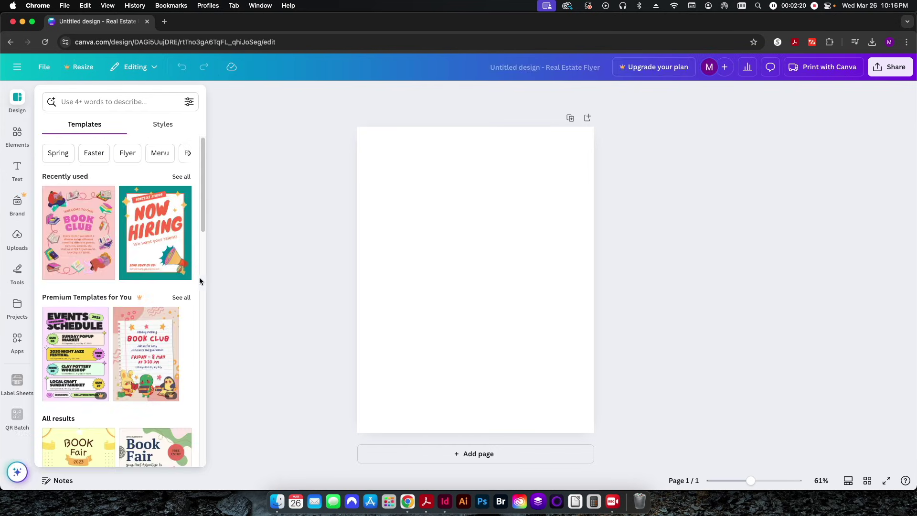
Apply the pink Book Club template from Recently used to the blank flyer page.
{"action": "left_click", "coordinate": [88, 235]}
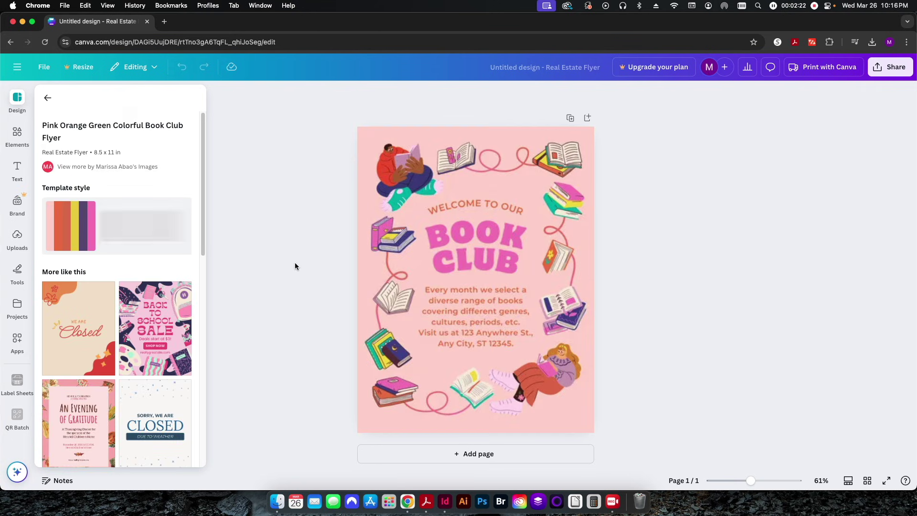
{"action": "left_click", "coordinate": [267, 206]}
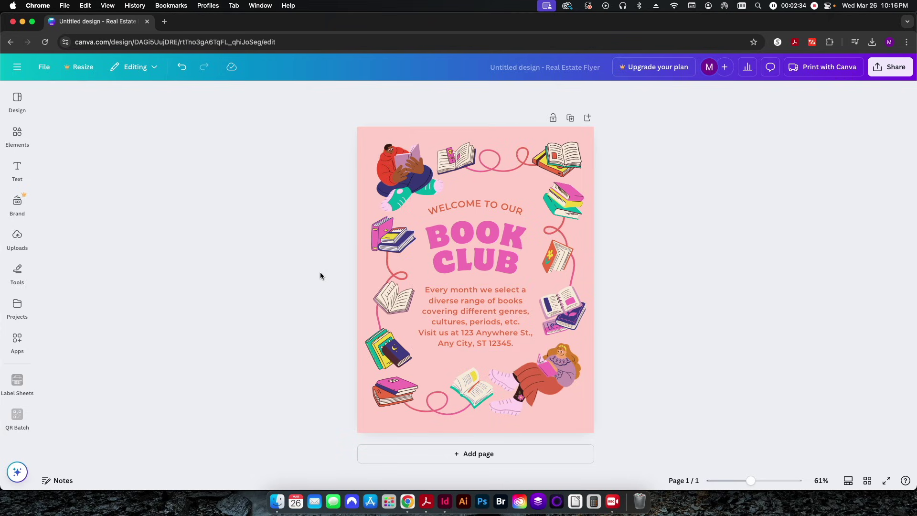
{"action": "left_click", "coordinate": [478, 236]}
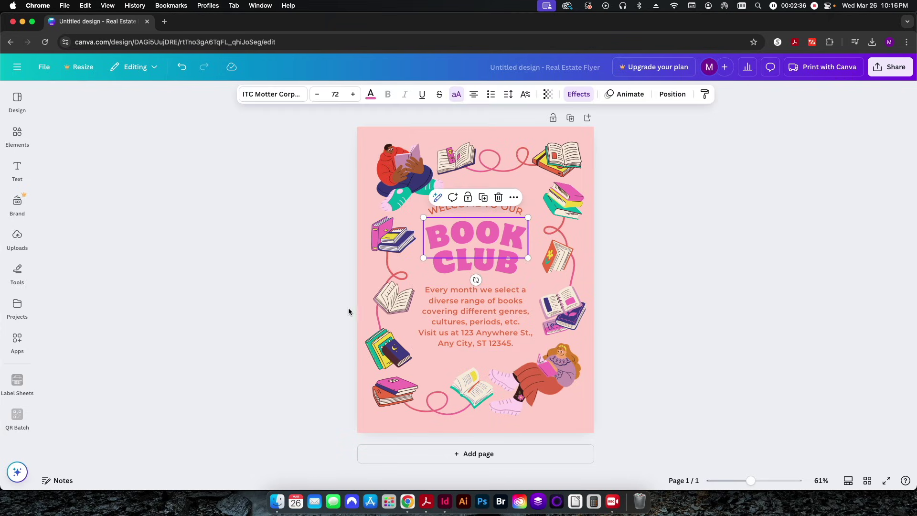
{"action": "left_click", "coordinate": [371, 94]}
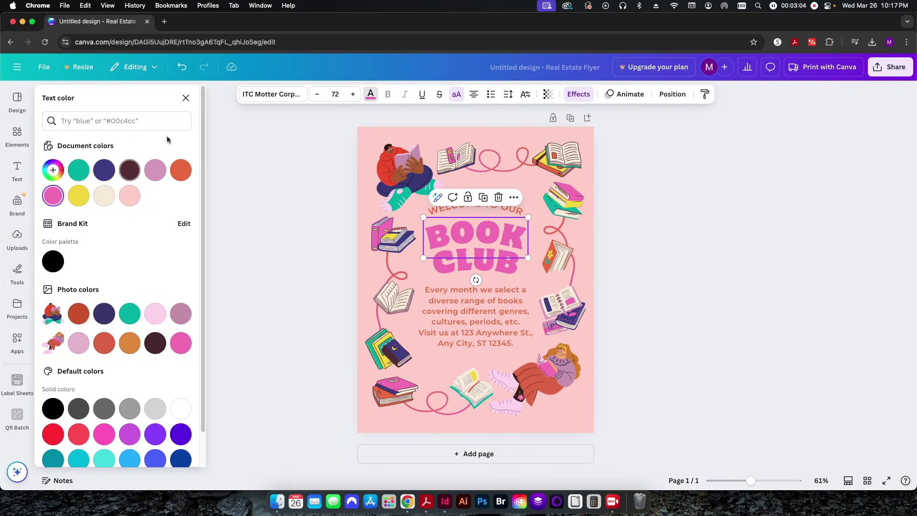
{"action": "left_click", "coordinate": [184, 99]}
{"action": "left_click", "coordinate": [292, 248]}
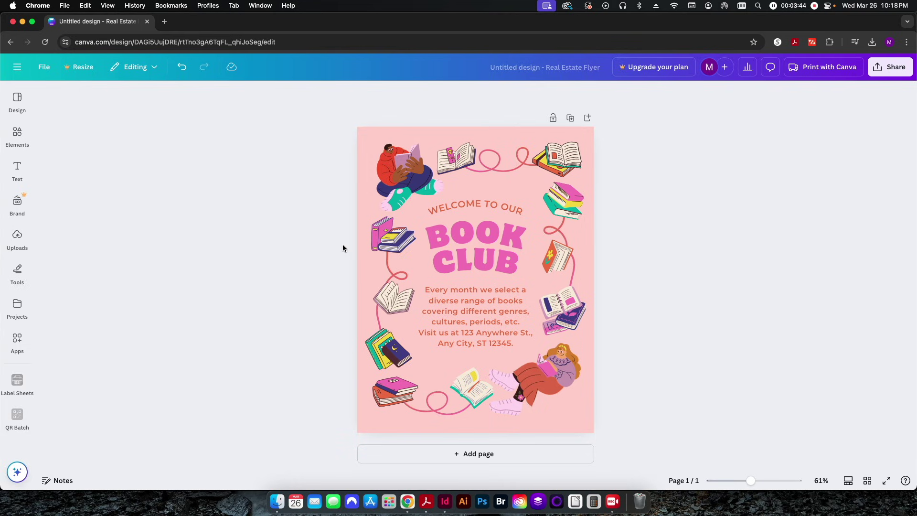
Turn on Show rulers and guides under File > Settings.
{"action": "left_click", "coordinate": [45, 72]}
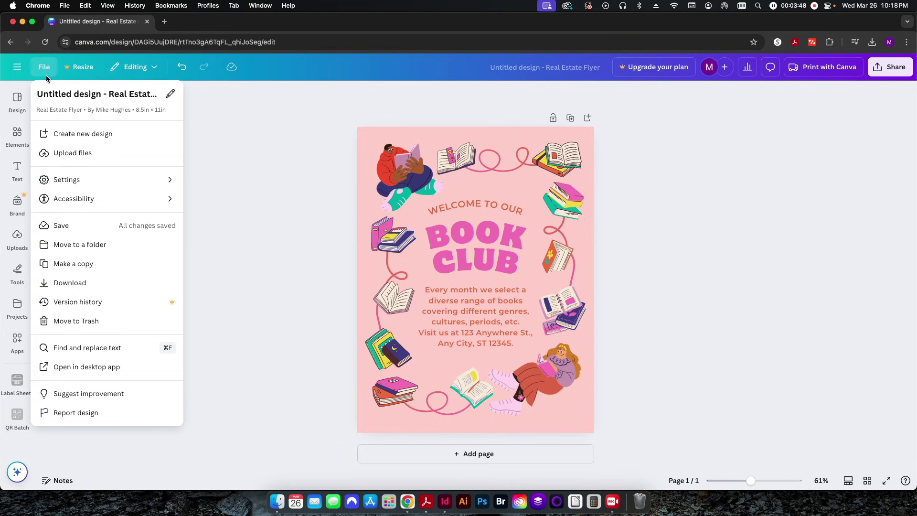
{"action": "mouse_move", "coordinate": [66, 180]}
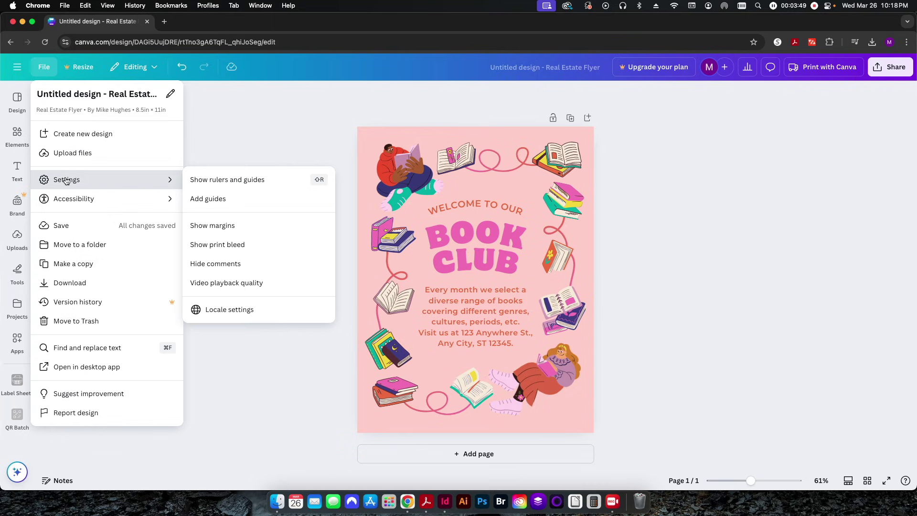
{"action": "left_click", "coordinate": [221, 180]}
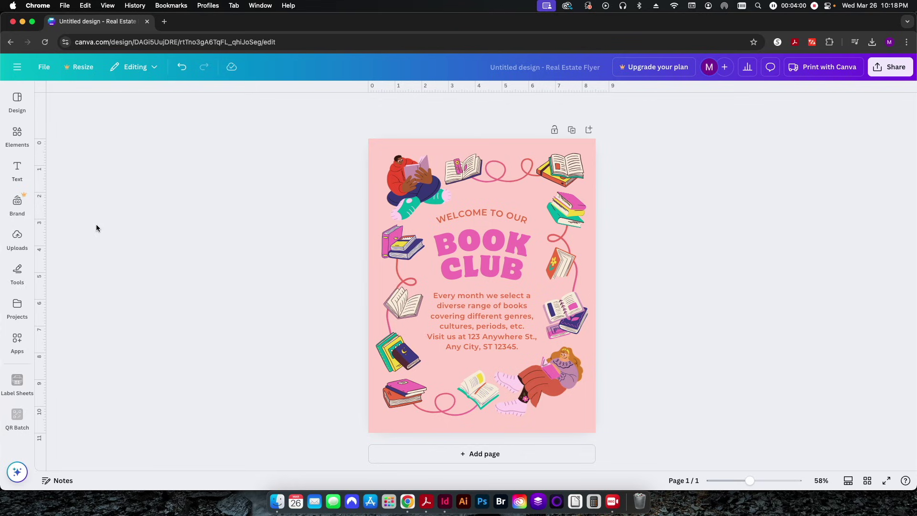
Place guides on the page's right edge at 8.5 in and bottom edge at 11 in.
{"action": "left_click_drag", "start_coordinate": [43, 212], "coordinate": [596, 245]}
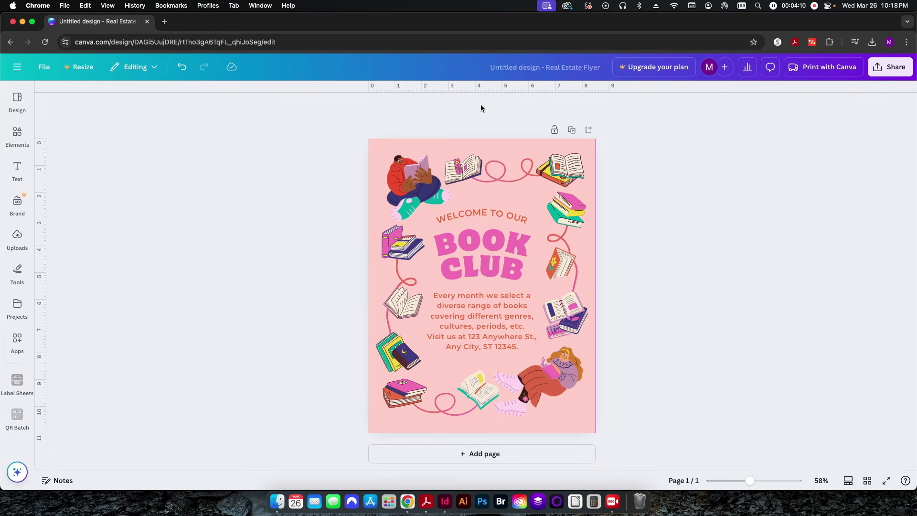
{"action": "left_click_drag", "start_coordinate": [465, 86], "coordinate": [409, 432]}
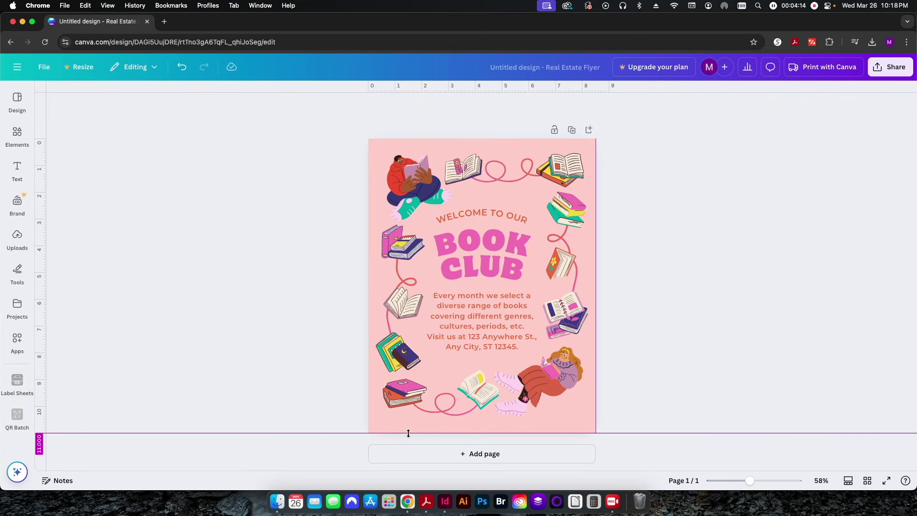
{"action": "left_click_drag", "start_coordinate": [408, 433], "coordinate": [408, 433]}
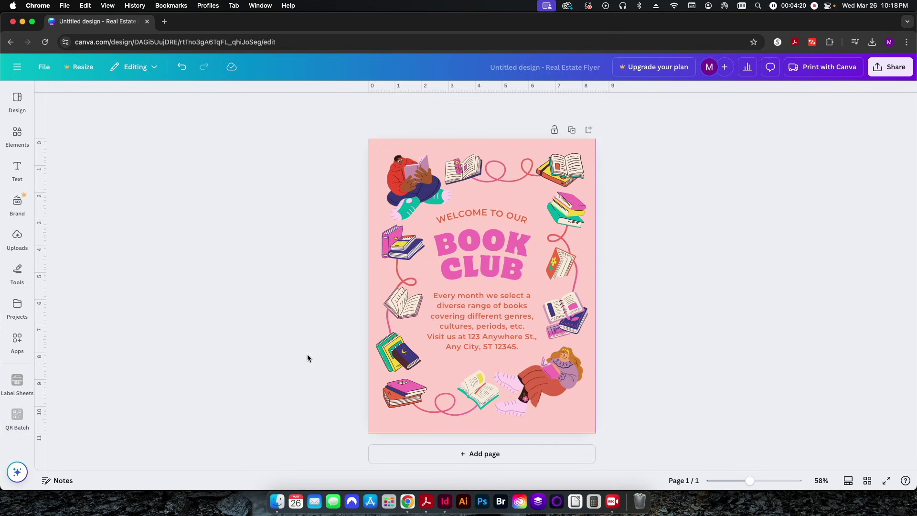
{"action": "left_click", "coordinate": [45, 67]}
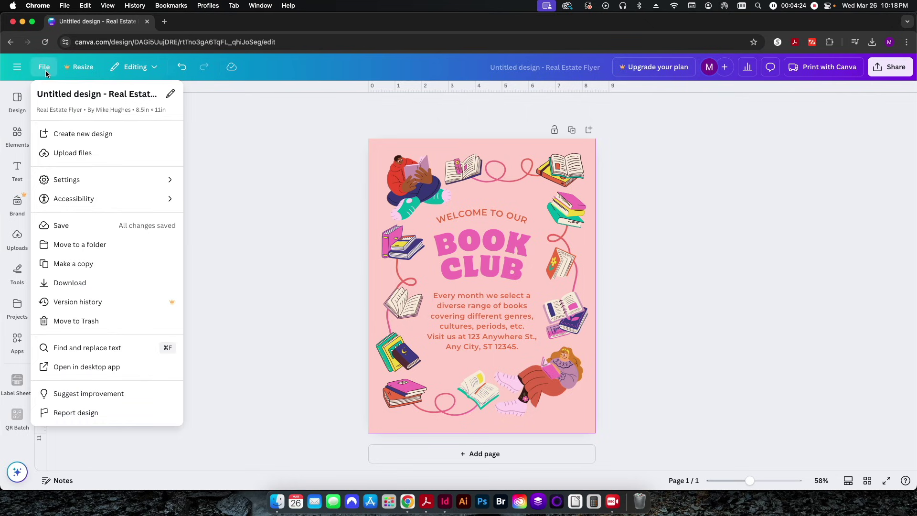
Show page margins and add a vertical guide about 0.85 in from the left edge.
{"action": "mouse_move", "coordinate": [93, 183]}
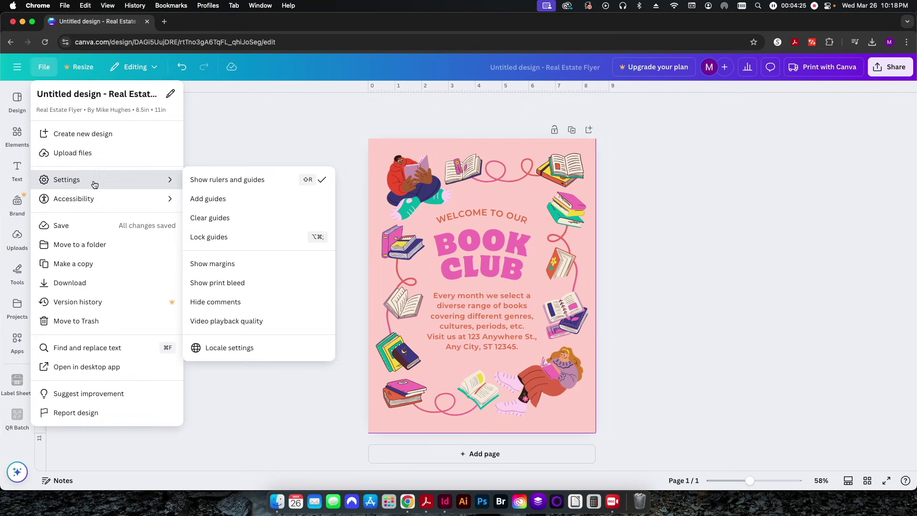
{"action": "left_click", "coordinate": [222, 264]}
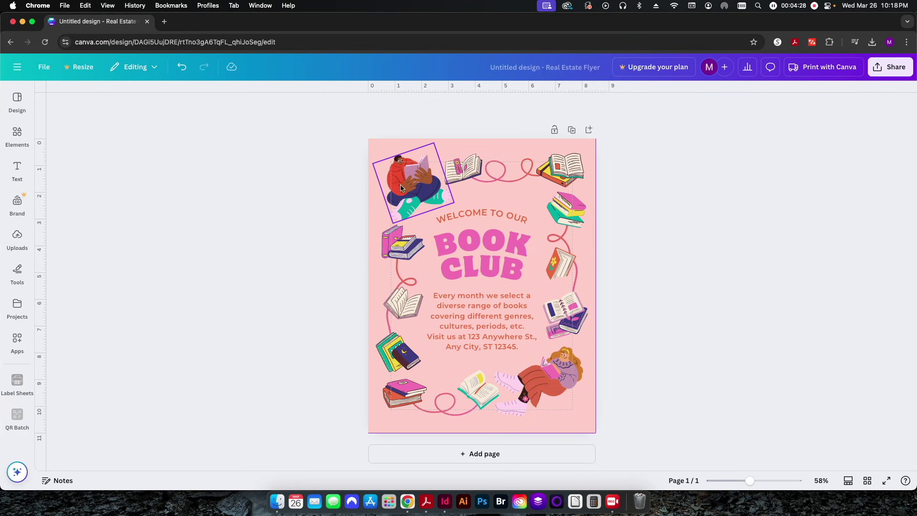
{"action": "left_click_drag", "start_coordinate": [39, 171], "coordinate": [393, 198]}
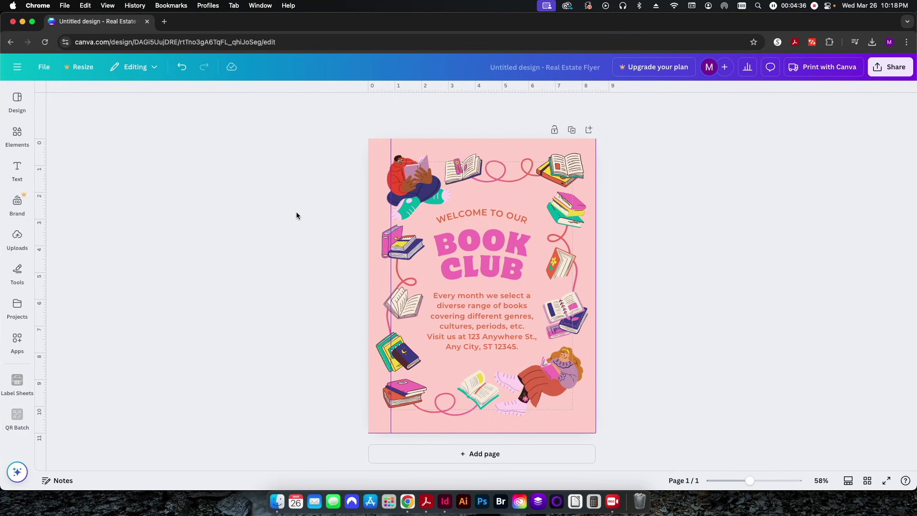
{"action": "left_click", "coordinate": [44, 69]}
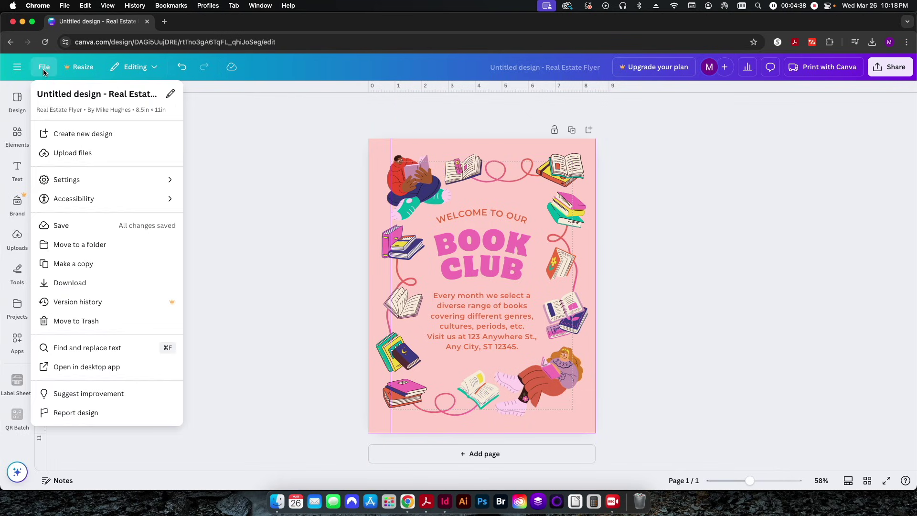
Add custom guides with 0 columns and 0.25 in margins on all four edges.
{"action": "left_click", "coordinate": [68, 178]}
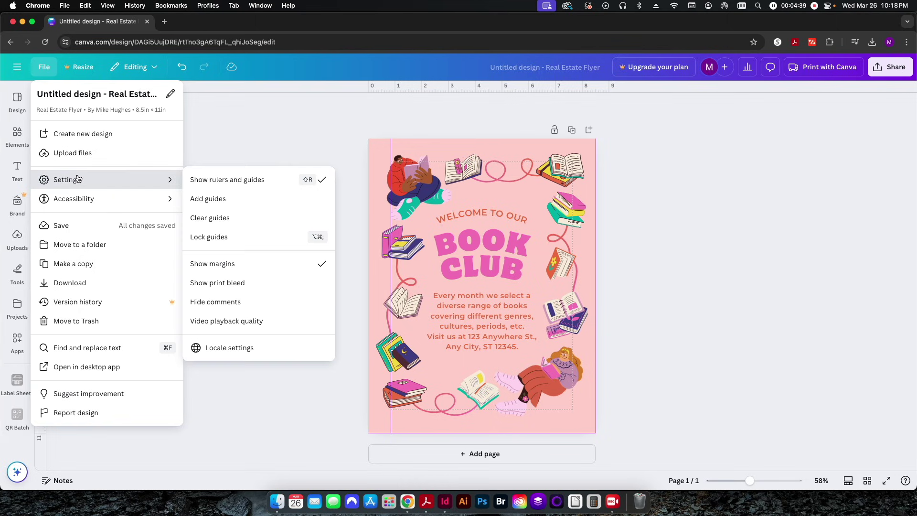
{"action": "left_click", "coordinate": [213, 200]}
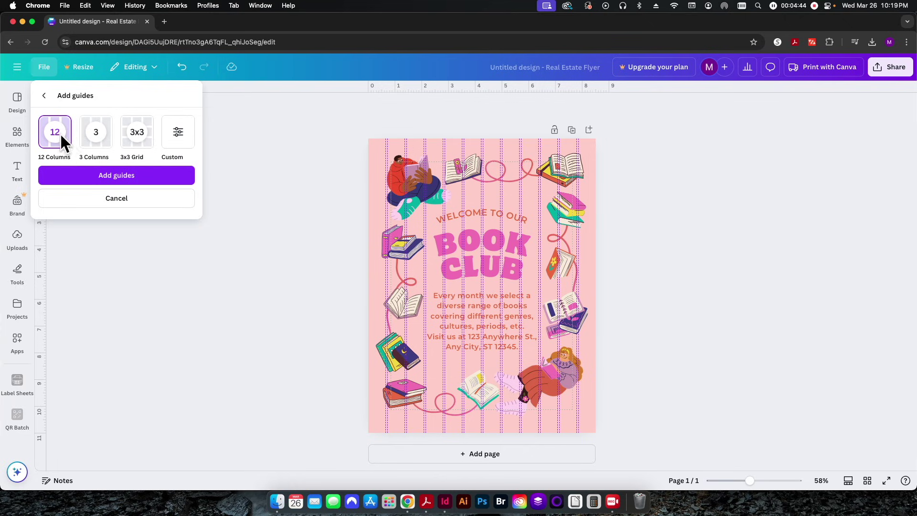
{"action": "left_click", "coordinate": [178, 138]}
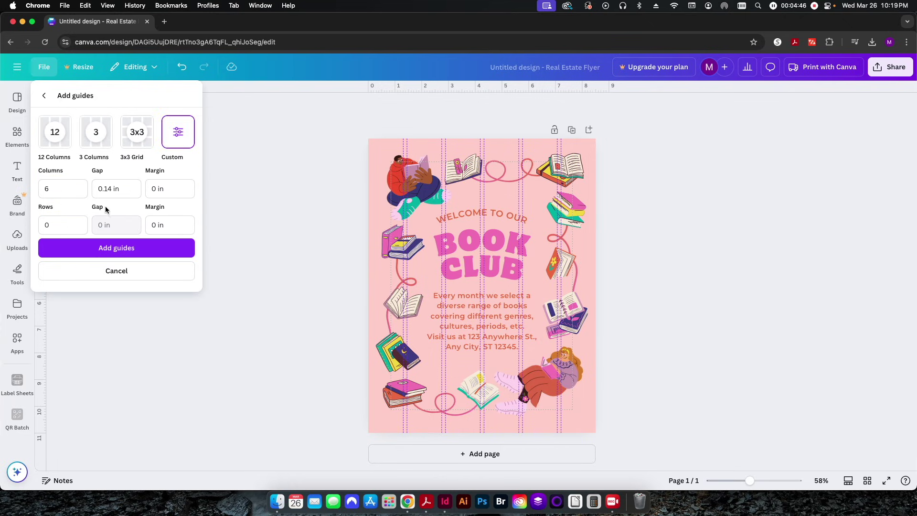
{"action": "left_click", "coordinate": [71, 187]}
{"action": "type", "text": "0"}
{"action": "left_click", "coordinate": [173, 187]}
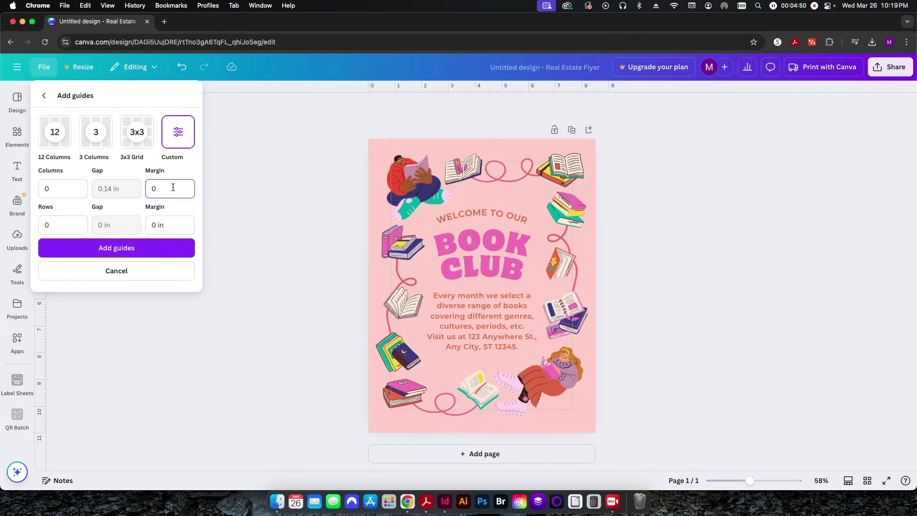
{"action": "type", "text": ".25"}
{"action": "left_click", "coordinate": [168, 225]}
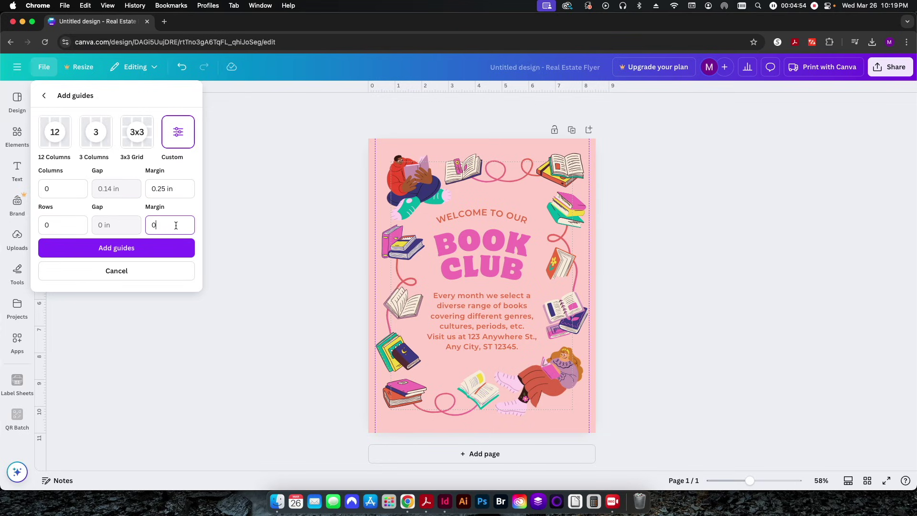
{"action": "type", "text": ".25"}
{"action": "left_click", "coordinate": [102, 251]}
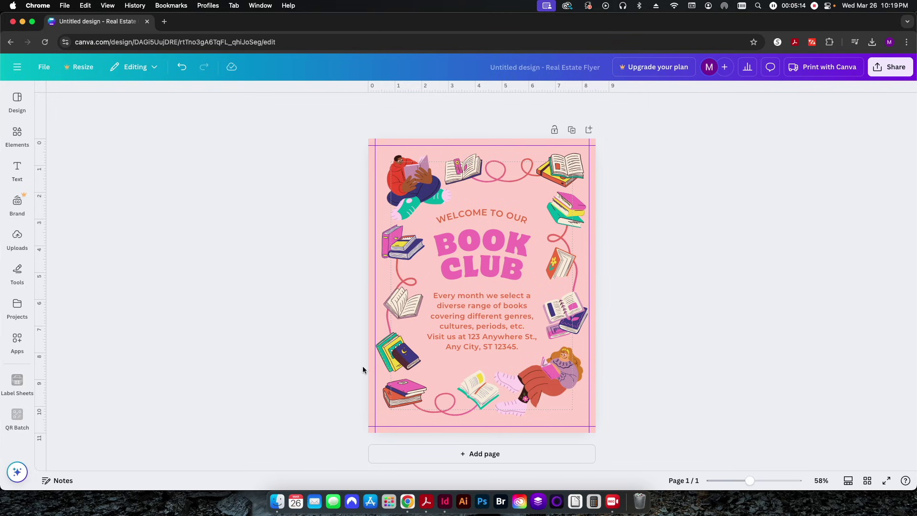
Nudge the left book-stack graphic and recentre the body text block between the illustrations.
{"action": "left_click_drag", "start_coordinate": [389, 247], "coordinate": [377, 245]}
{"action": "left_click", "coordinate": [342, 258]}
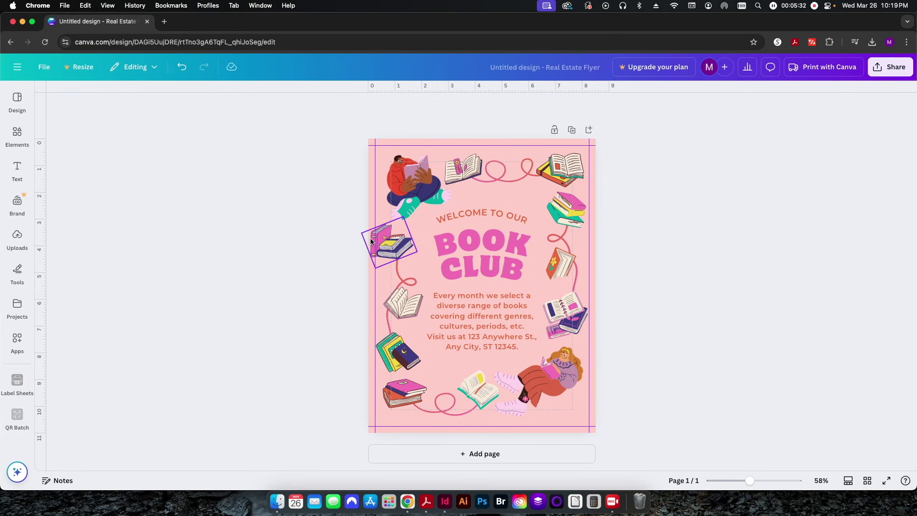
{"action": "left_click_drag", "start_coordinate": [371, 241], "coordinate": [385, 247]}
{"action": "left_click_drag", "start_coordinate": [461, 310], "coordinate": [421, 312]}
{"action": "left_click", "coordinate": [348, 358]}
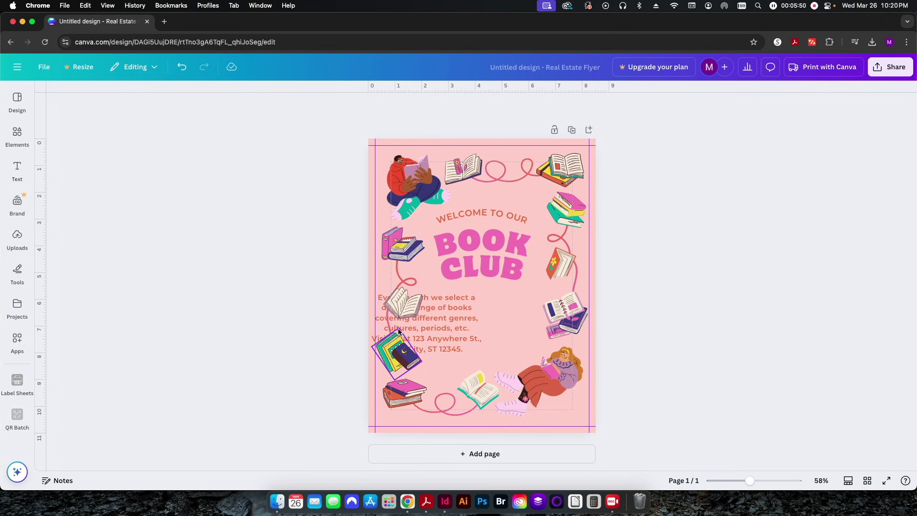
{"action": "left_click_drag", "start_coordinate": [441, 330], "coordinate": [489, 329]}
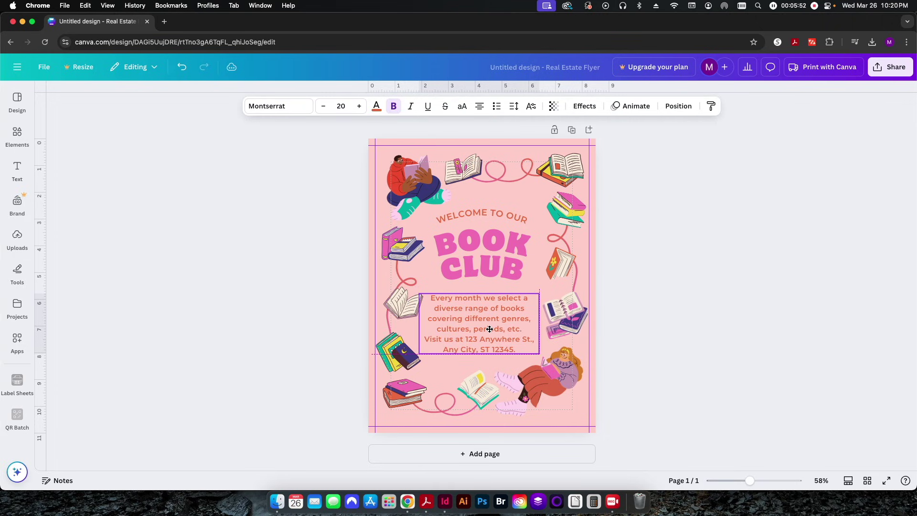
{"action": "left_click", "coordinate": [338, 310]}
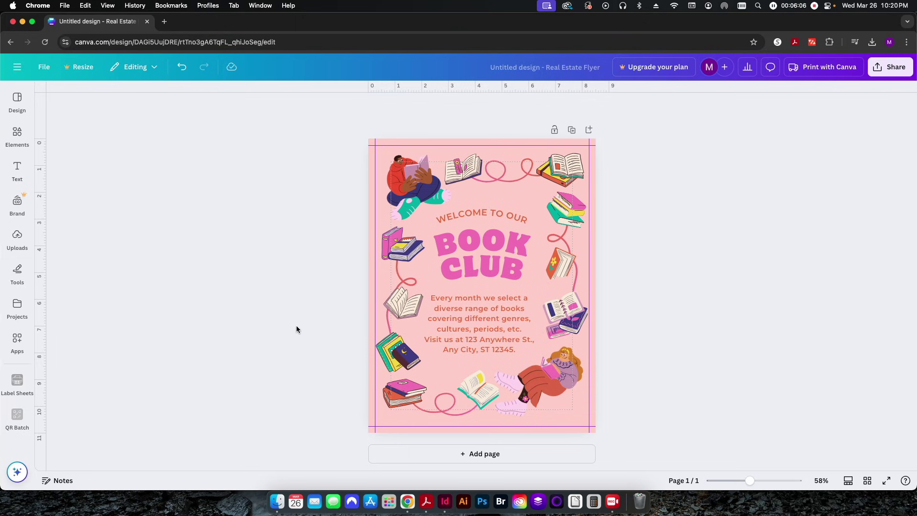
Turn on Show print bleed under File > Settings.
{"action": "left_click", "coordinate": [44, 67]}
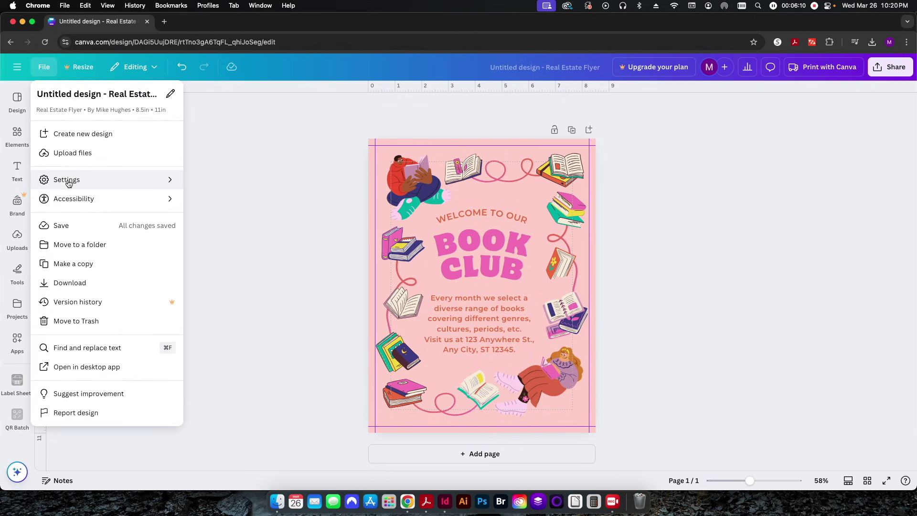
{"action": "mouse_move", "coordinate": [69, 183]}
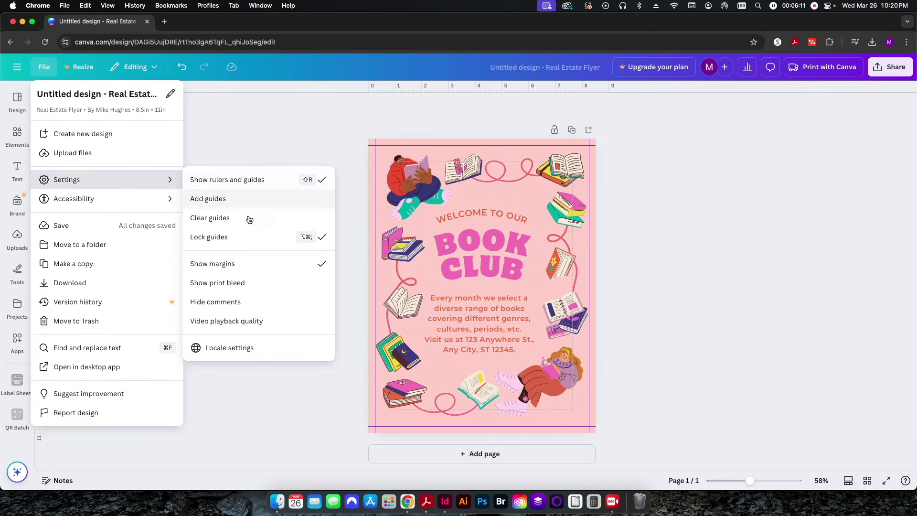
{"action": "left_click", "coordinate": [238, 283]}
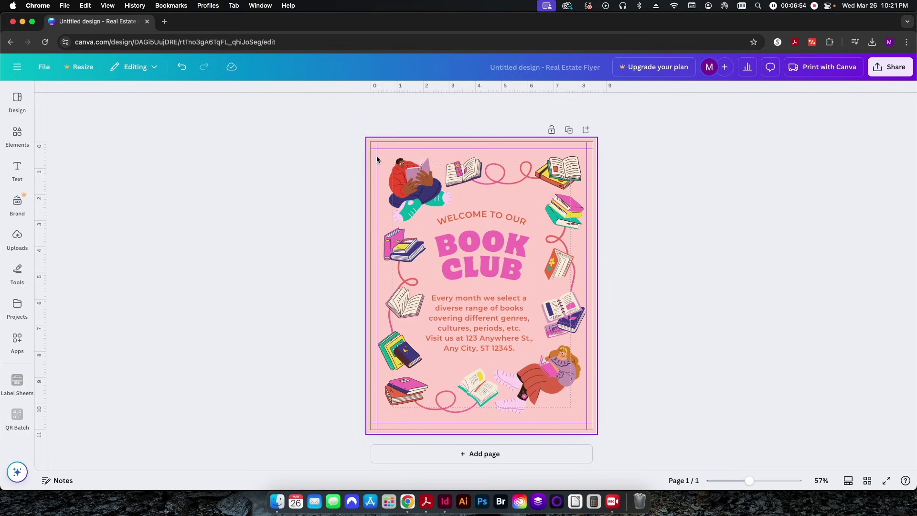
Select the whole page and bring up the design's Share options.
{"action": "left_click", "coordinate": [392, 241]}
{"action": "left_click", "coordinate": [374, 235]}
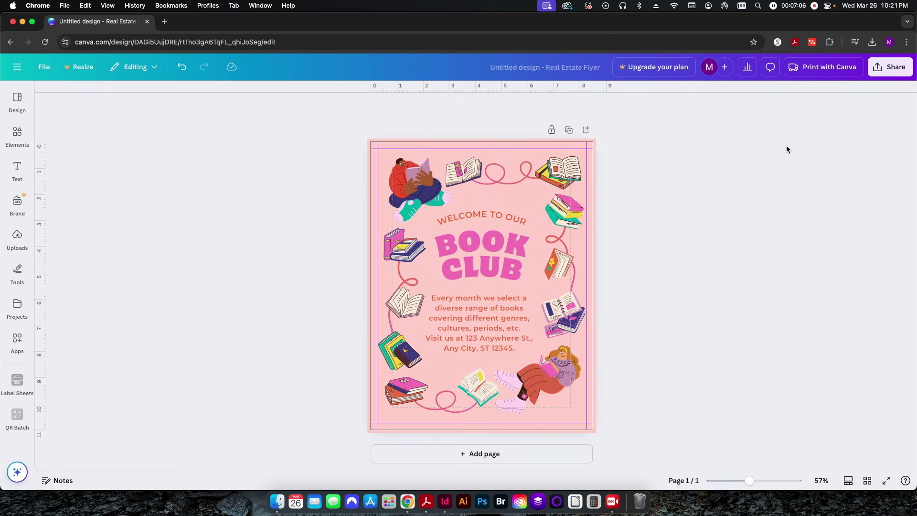
{"action": "left_click", "coordinate": [891, 67]}
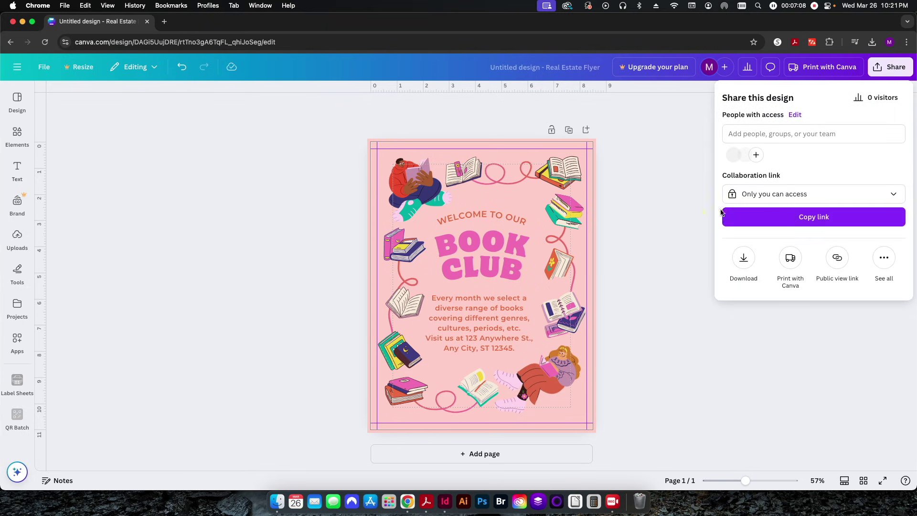
Set the download file type to PDF Print with Crop marks and bleed enabled.
{"action": "left_click", "coordinate": [743, 258]}
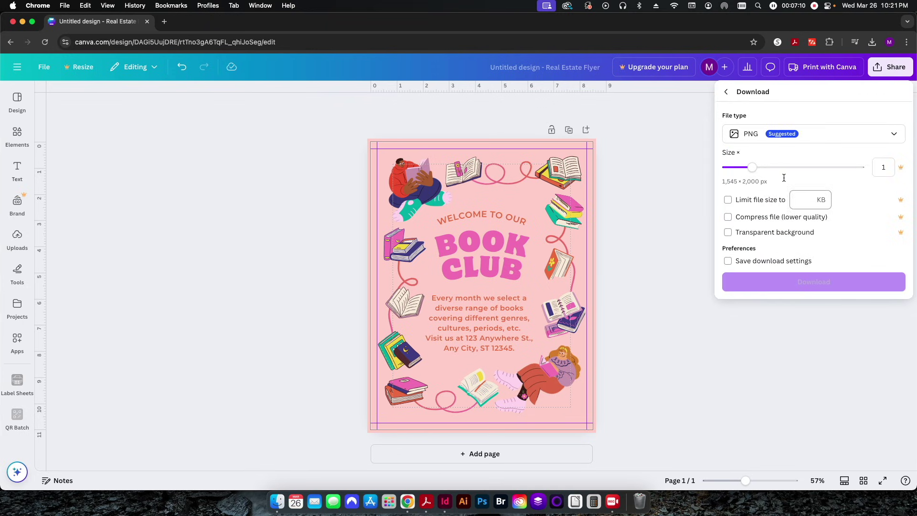
{"action": "left_click", "coordinate": [763, 134]}
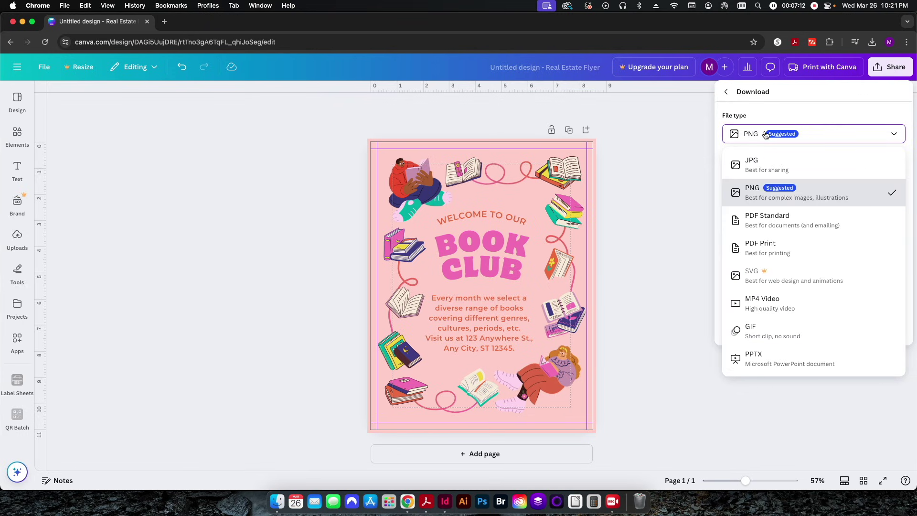
{"action": "left_click", "coordinate": [770, 254]}
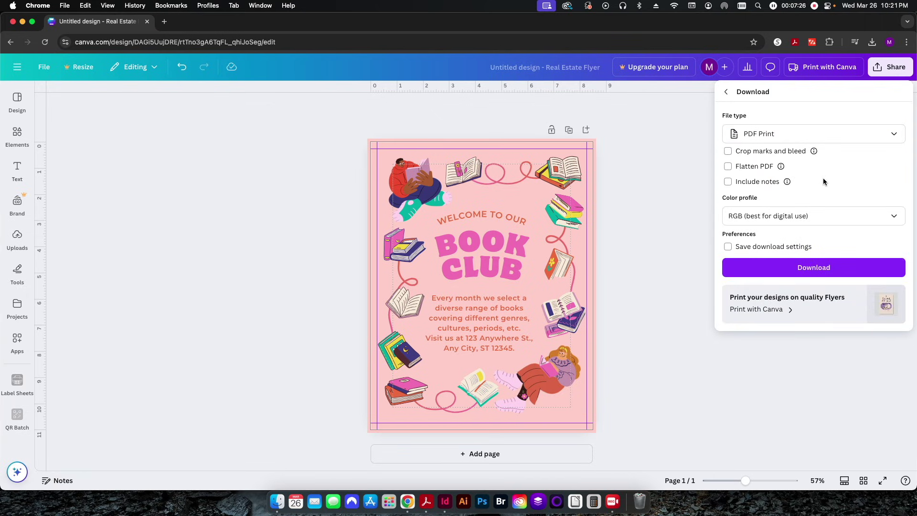
{"action": "left_click", "coordinate": [744, 157]}
{"action": "left_click", "coordinate": [728, 166]}
{"action": "left_click", "coordinate": [760, 167]}
Download the flyer as an RGB print PDF, Untitled design.pdf, then hide Chrome.
{"action": "mouse_move", "coordinate": [781, 170]}
{"action": "left_click", "coordinate": [747, 219]}
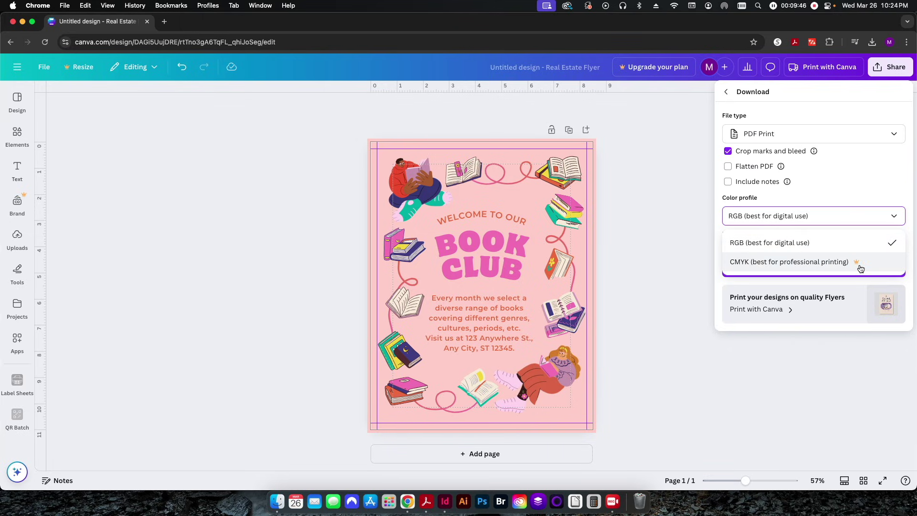
{"action": "left_click", "coordinate": [776, 245]}
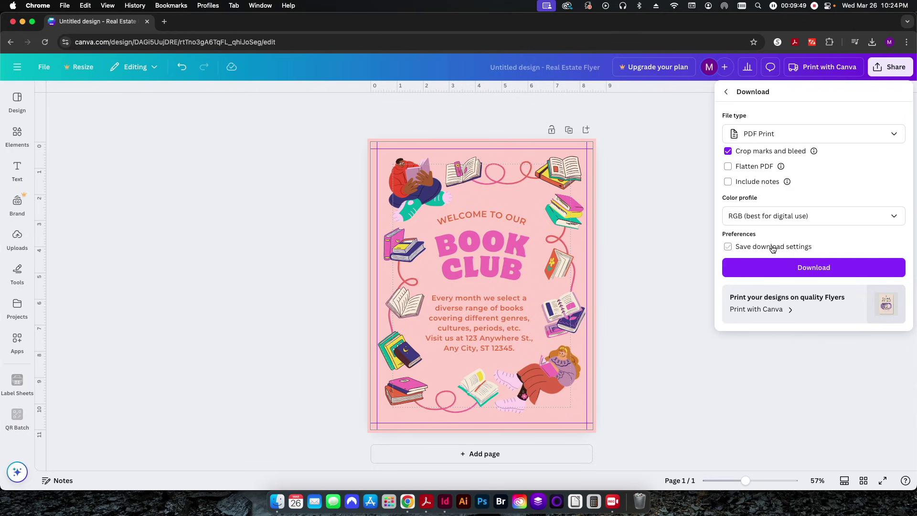
{"action": "left_click", "coordinate": [761, 271]}
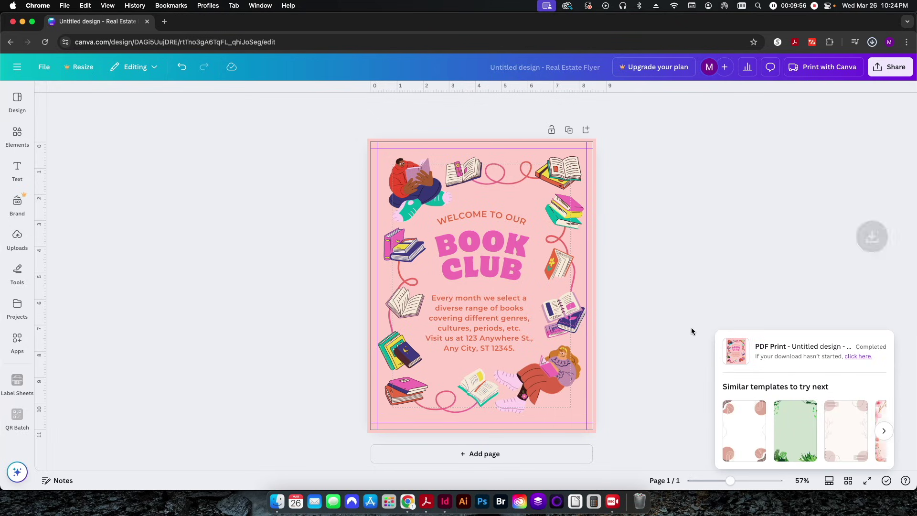
{"action": "left_click", "coordinate": [676, 323]}
{"action": "key", "text": "super+h"}
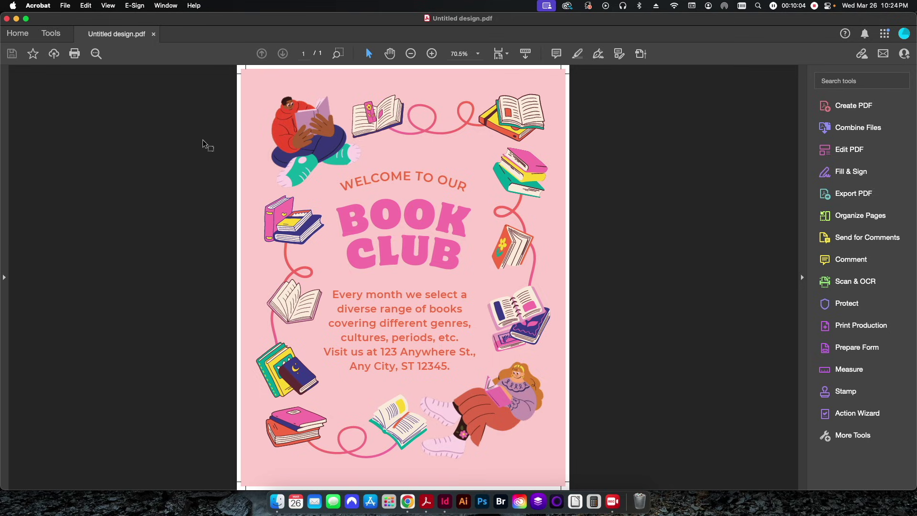
Show rulers on the flyer PDF in Acrobat, zooming out to 50% and back to 70.5%.
{"action": "key", "text": "super+r"}
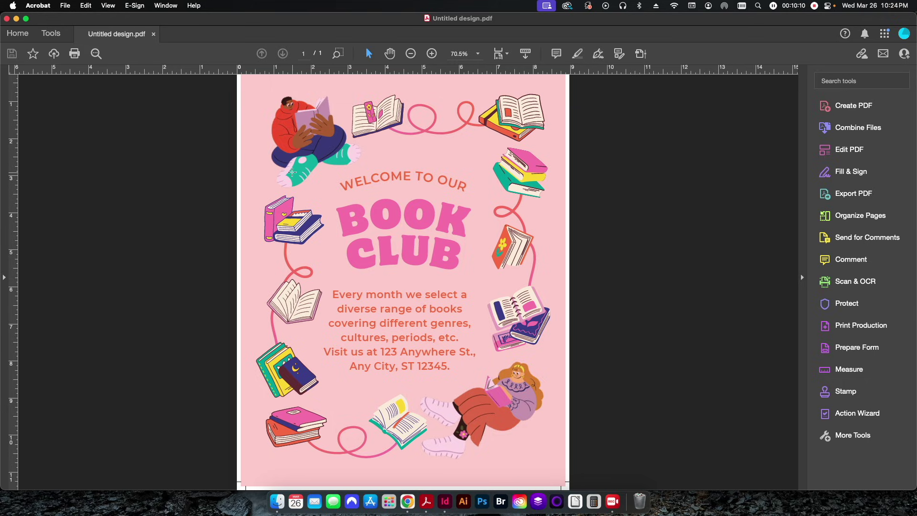
{"action": "key", "text": "super+minus"}
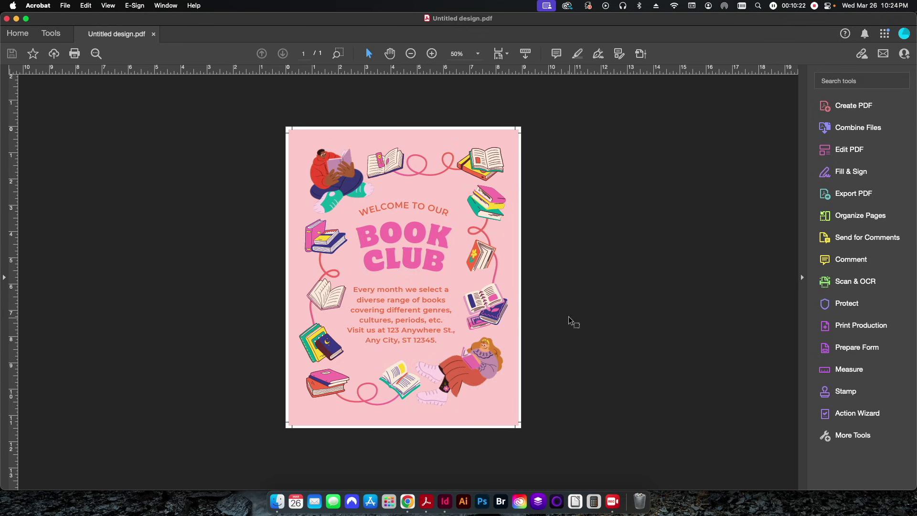
{"action": "scroll", "coordinate": [568, 316], "scroll_direction": "up", "scroll_amount": 3}
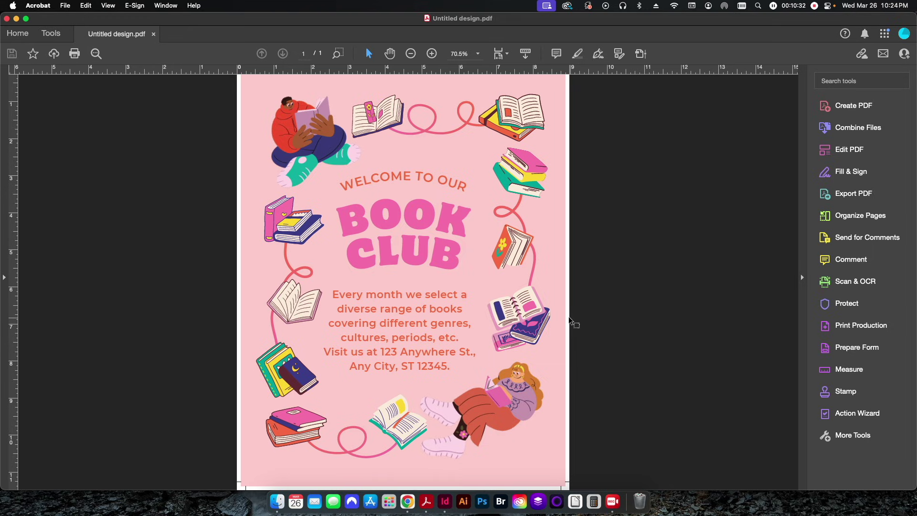
{"action": "left_click", "coordinate": [407, 502]}
Download a PDF Print copy with Crop marks and bleed and Flatten PDF enabled.
{"action": "left_click", "coordinate": [890, 67]}
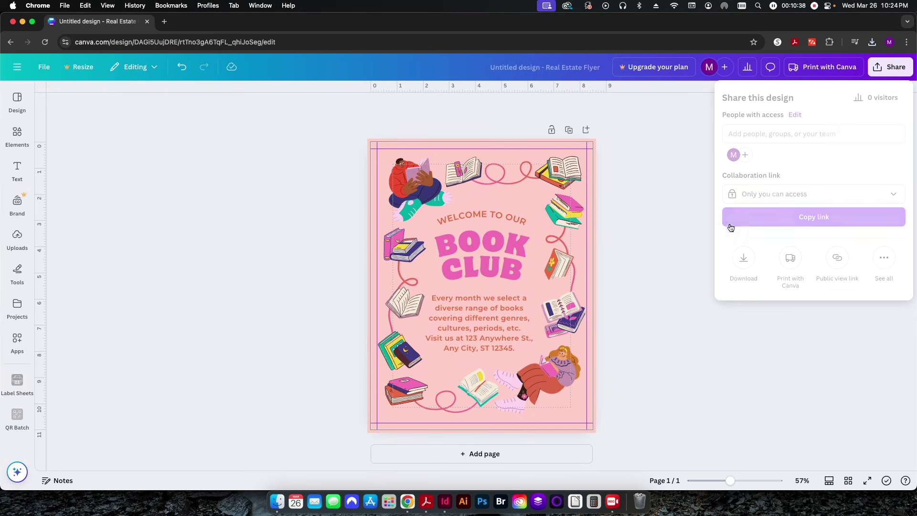
{"action": "left_click", "coordinate": [743, 257]}
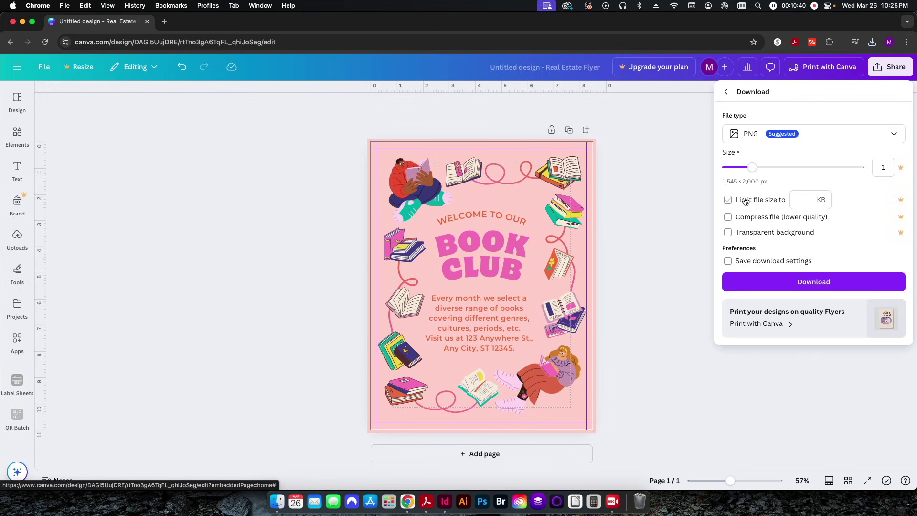
{"action": "left_click", "coordinate": [765, 134]}
{"action": "left_click", "coordinate": [767, 241]}
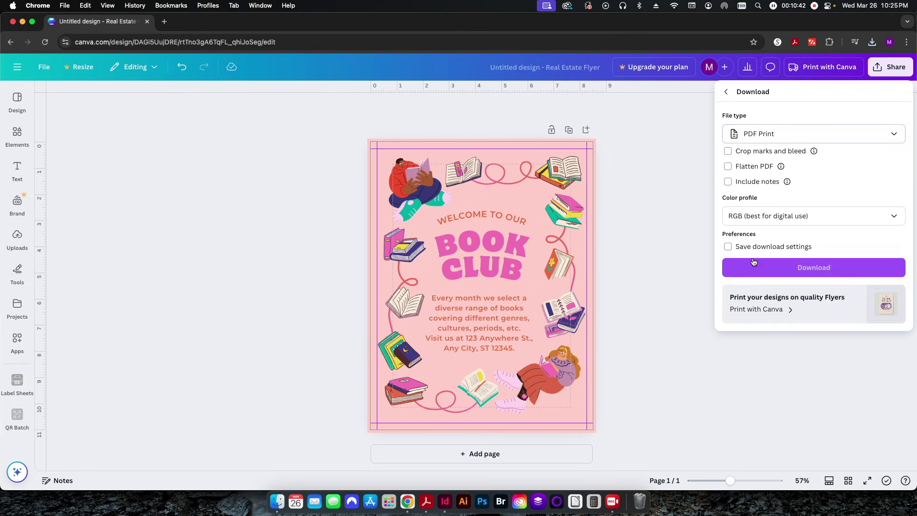
{"action": "left_click", "coordinate": [761, 152]}
{"action": "left_click", "coordinate": [745, 166]}
{"action": "left_click", "coordinate": [786, 266]}
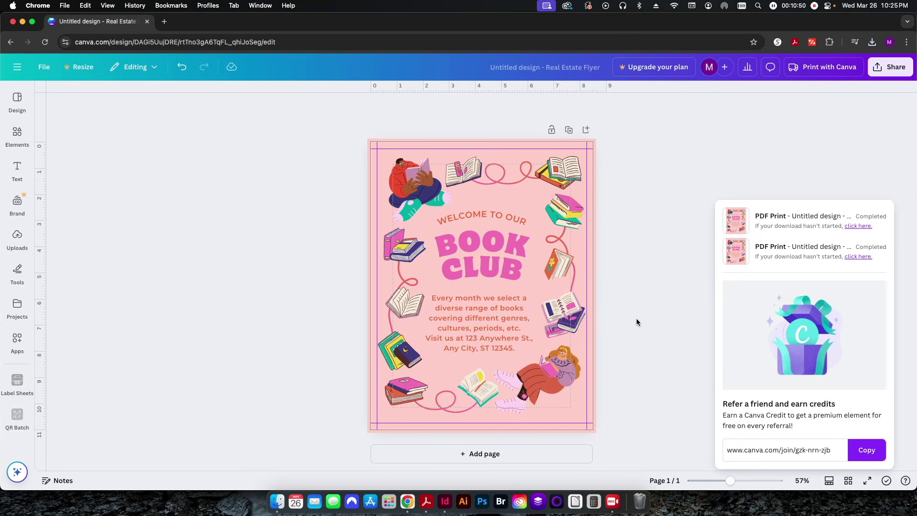
{"action": "left_click", "coordinate": [635, 318]}
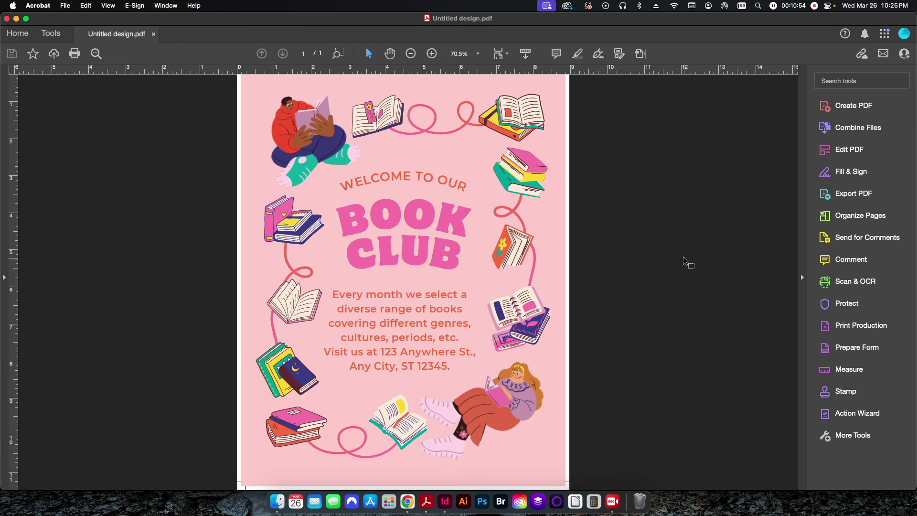
Close the flyer PDF in Acrobat, select Untitled design.pdf on the desktop, and return to Canva.
{"action": "key", "text": "super+w"}
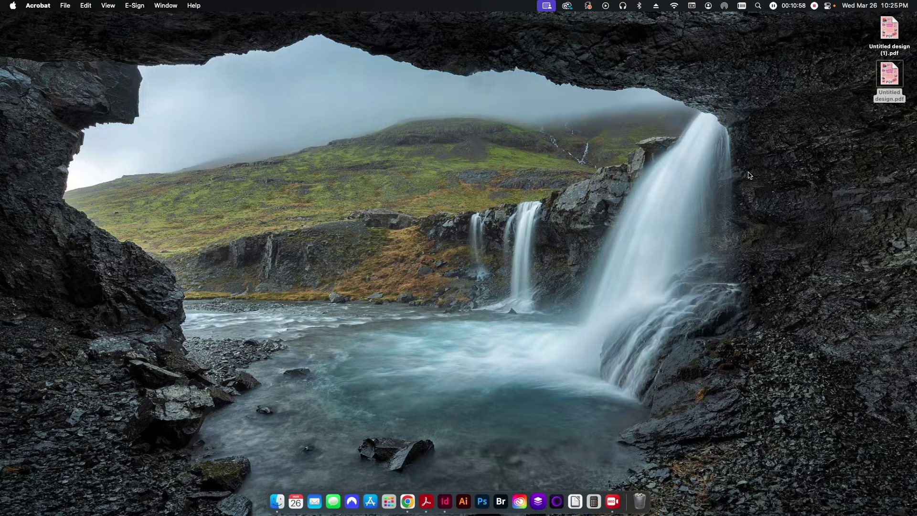
{"action": "left_click", "coordinate": [891, 76]}
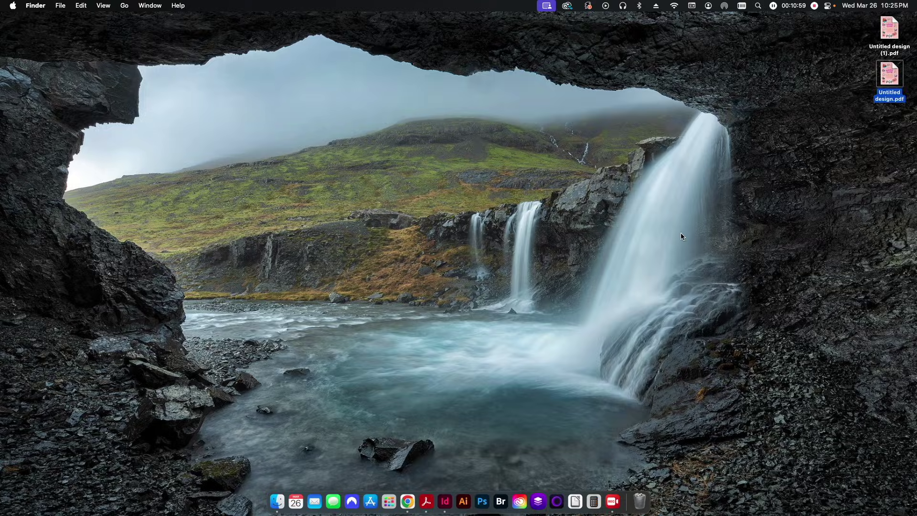
{"action": "left_click", "coordinate": [407, 501]}
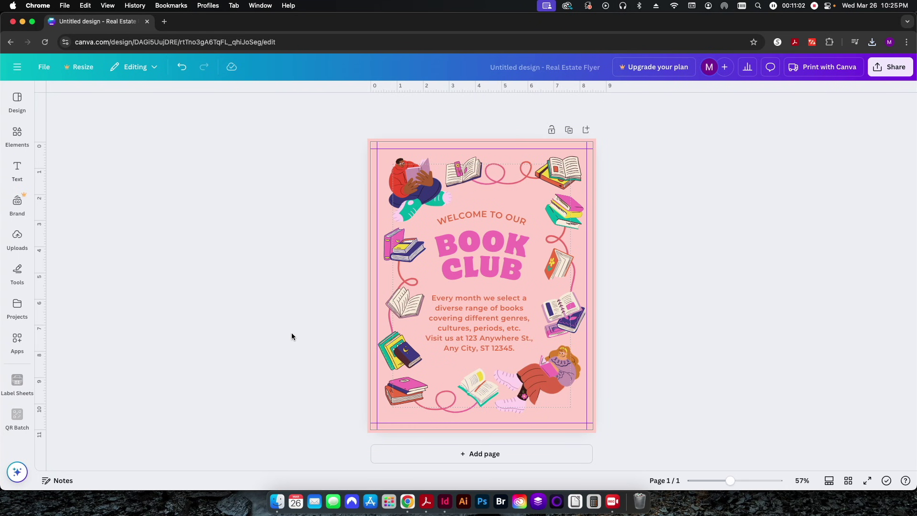